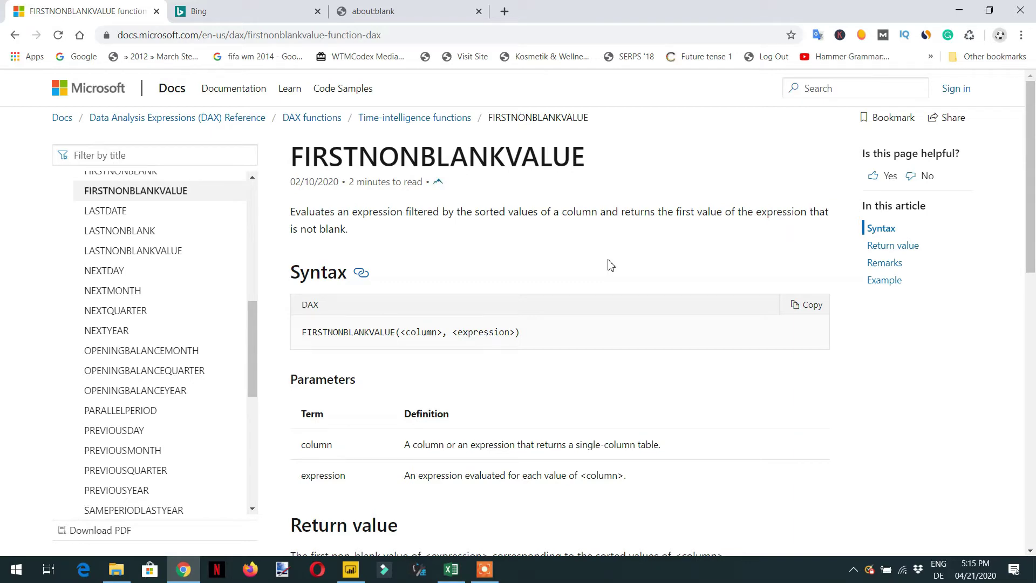
Switch from the FIRSTNONBLANKVALUE docs page to the Power BI report with the Date/Color/Sales table
key(alt+Tab)
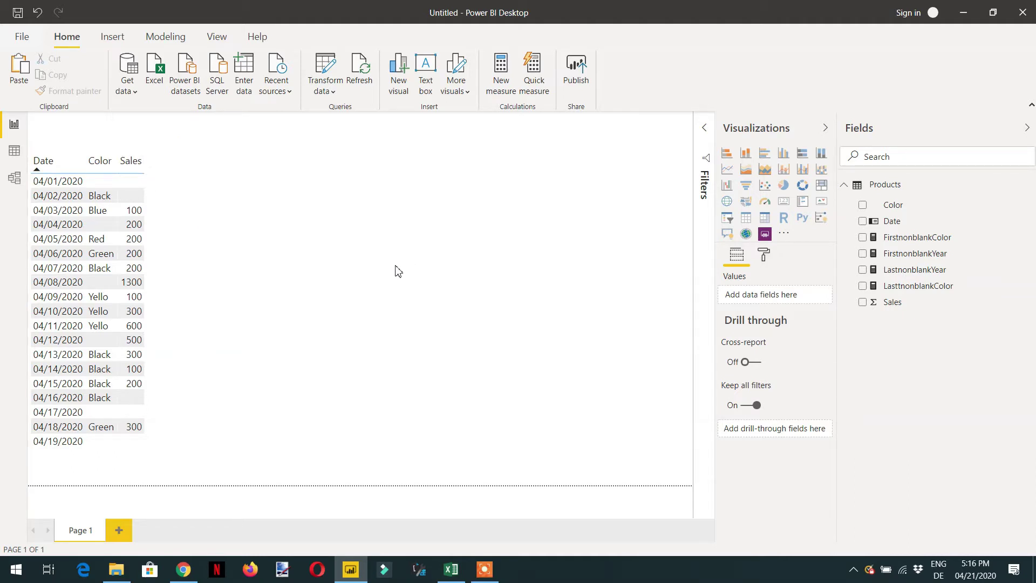
Start a new measure FirstnonblankValueYear = FIRSTNONBLANKVALUE(Products[Date], using autocomplete
click(506, 96)
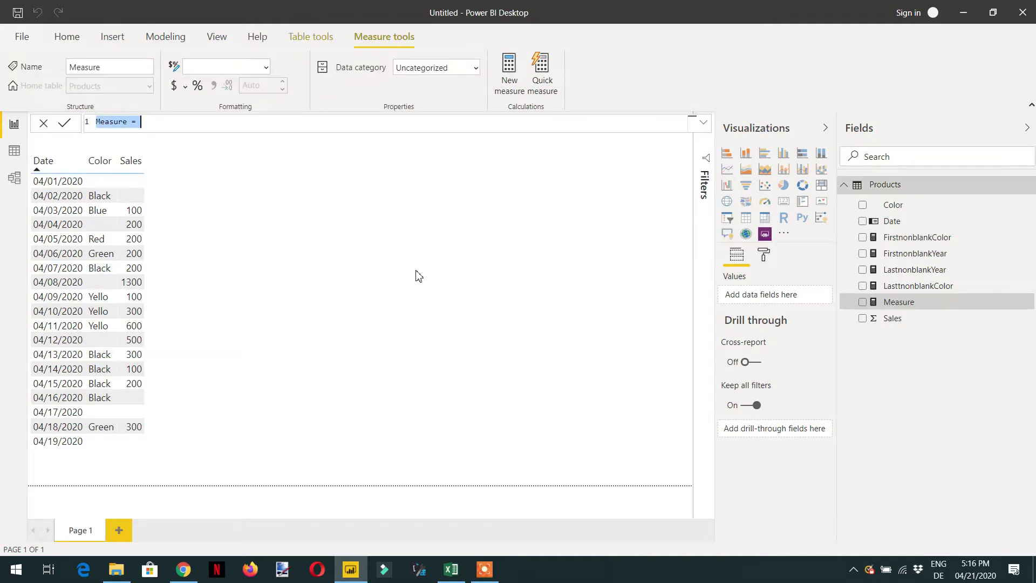
text(First)
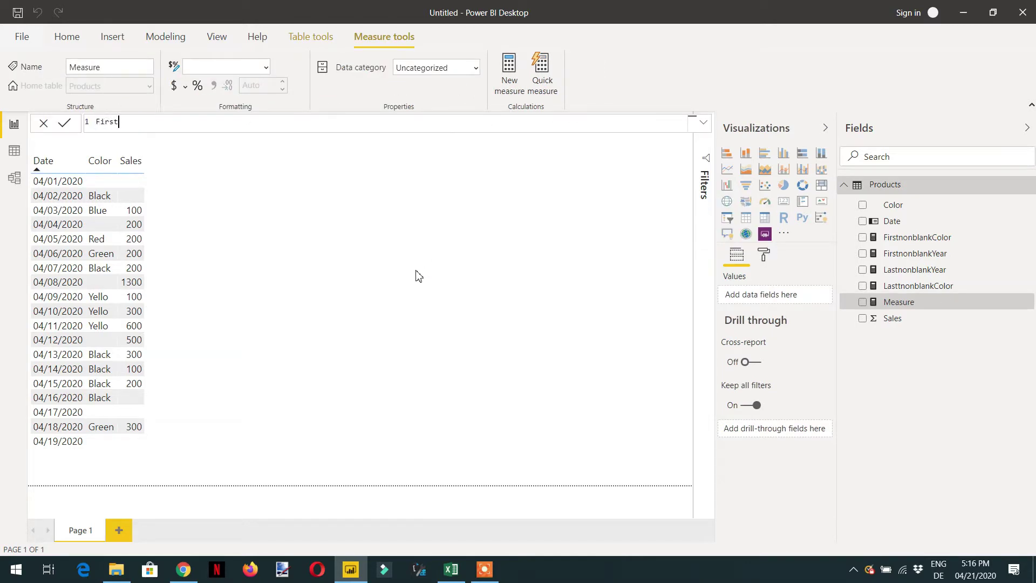
text(nonblankValueYear = first)
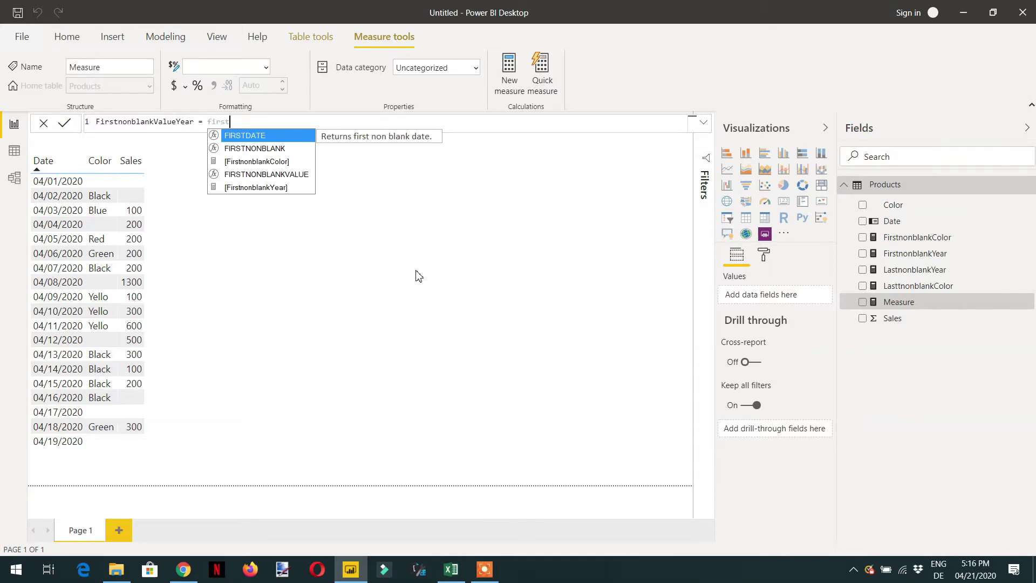
text(no)
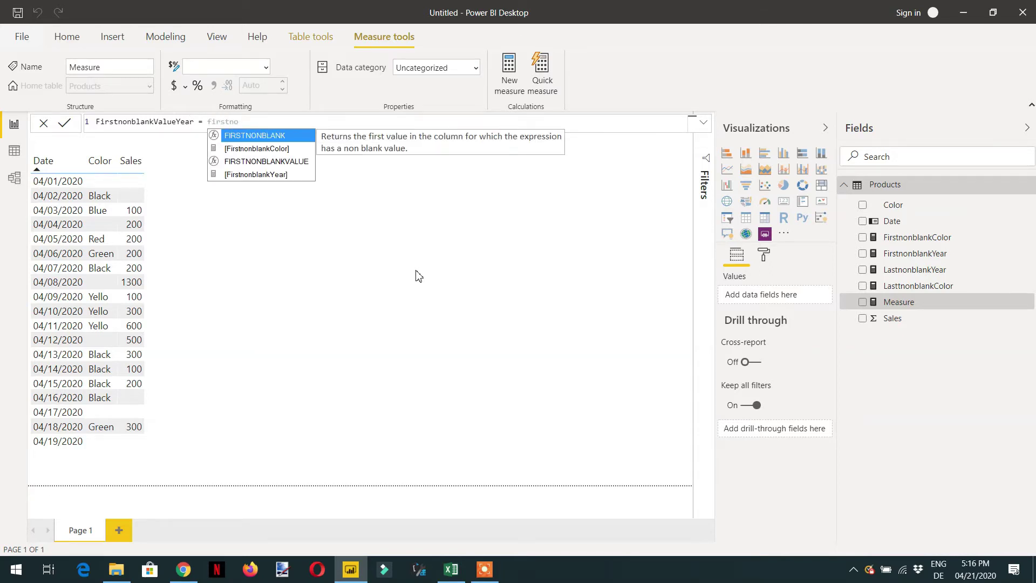
key(Down)
key(Down)
key(Tab)
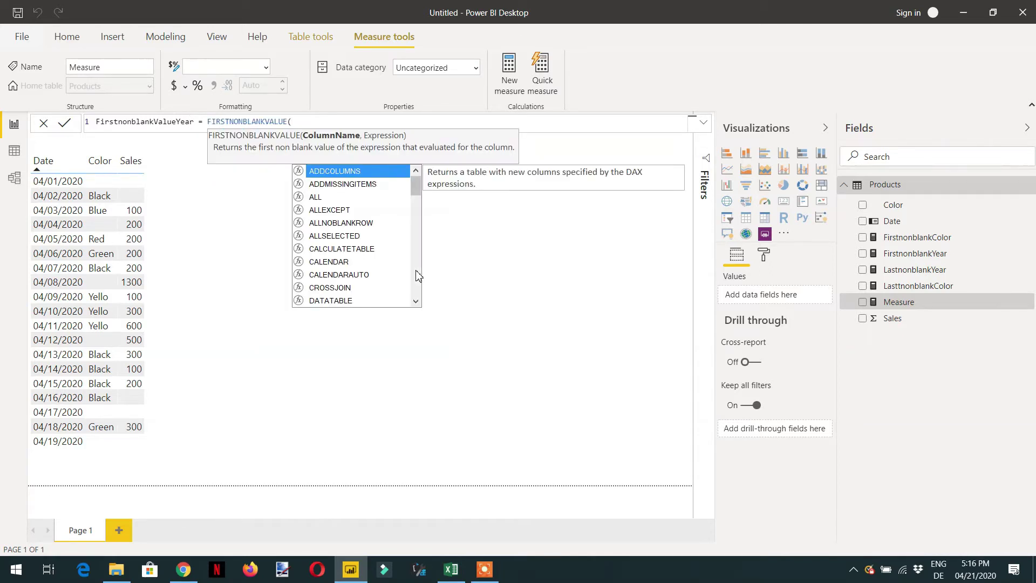
text(date)
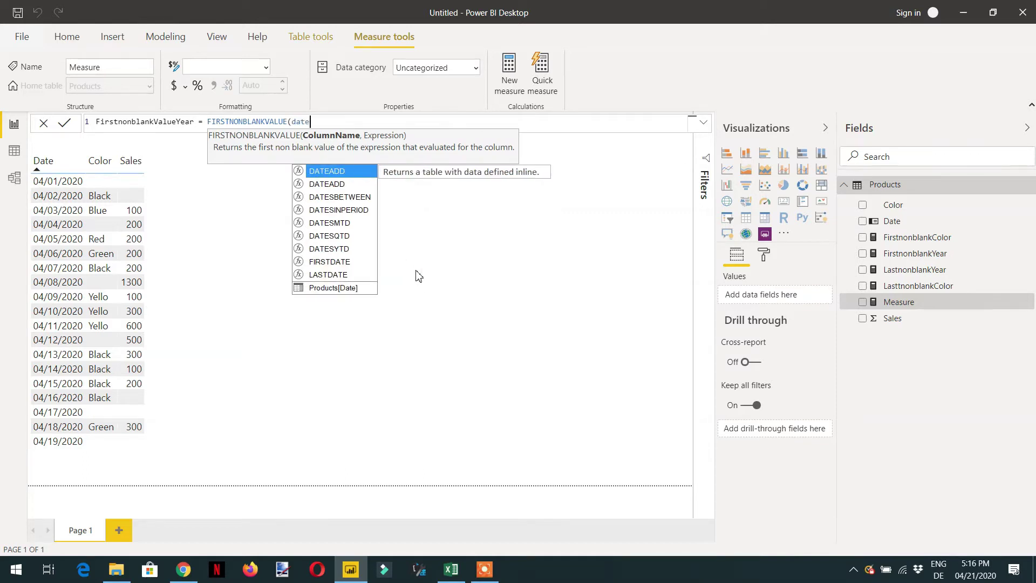
key(Down)
key(Down)
key(Down)
key(Down)
key(Down)
key(Down)
key(Down)
key(Down)
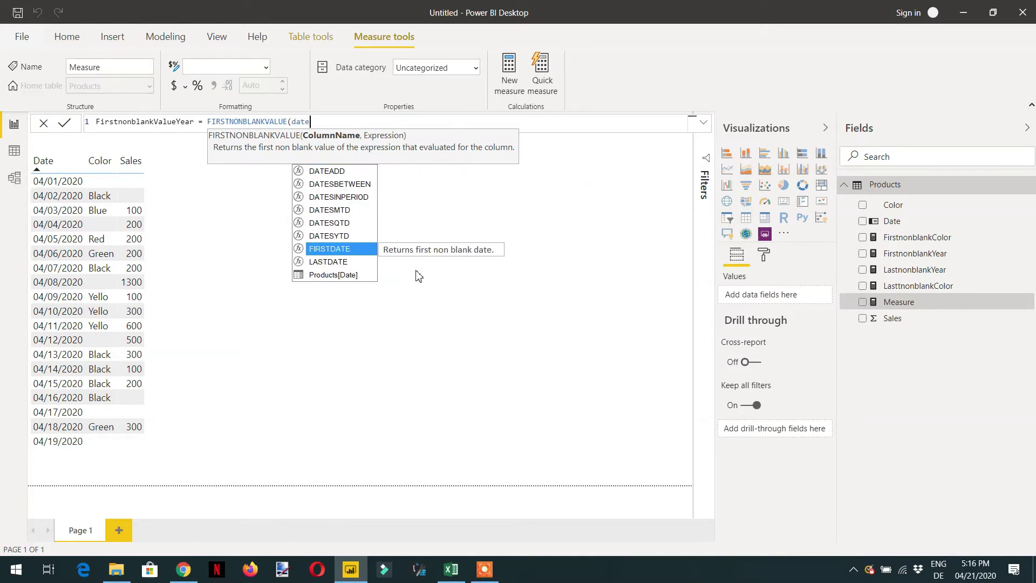
key(Tab)
Complete the measure with CALCULATE(SUM(Products[Sales])) as the expression and commit it
text(,)
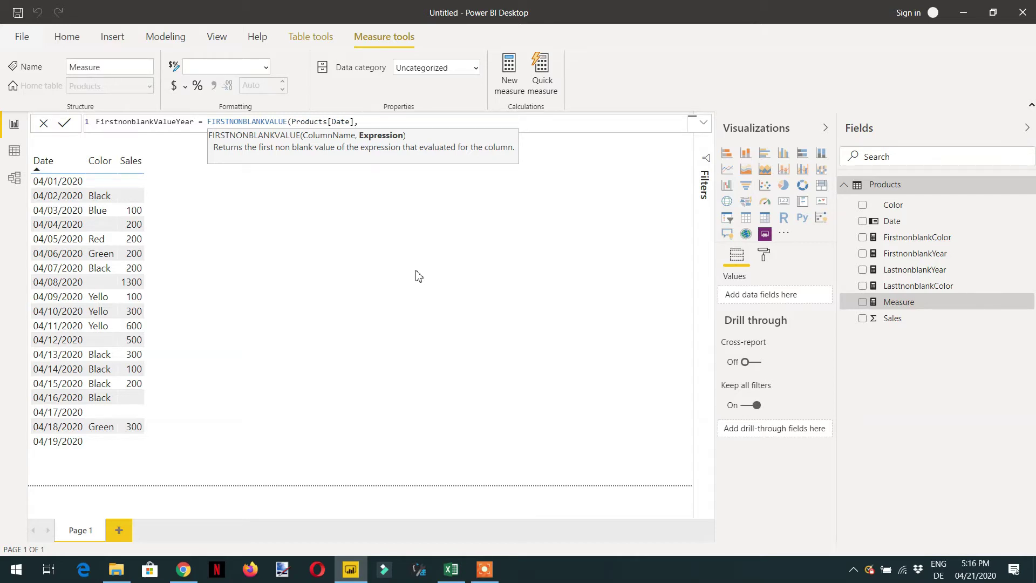
text(cal)
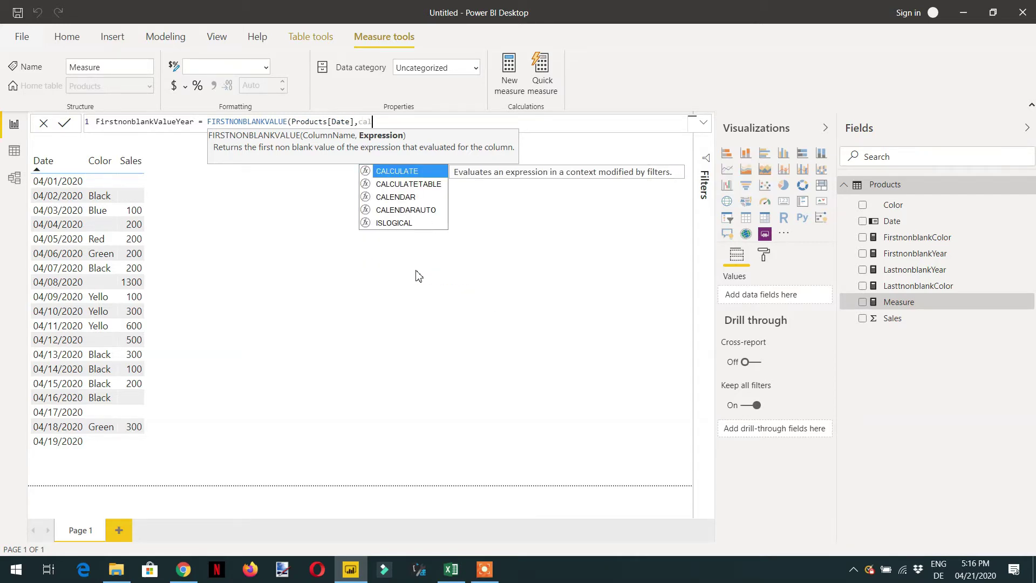
key(Tab)
text(sal)
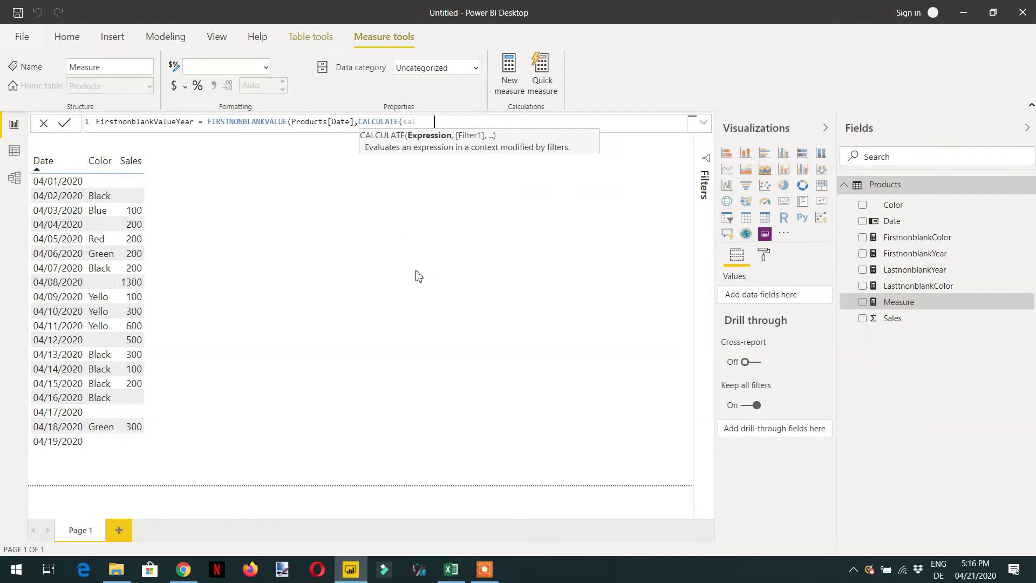
key(BackSpace)
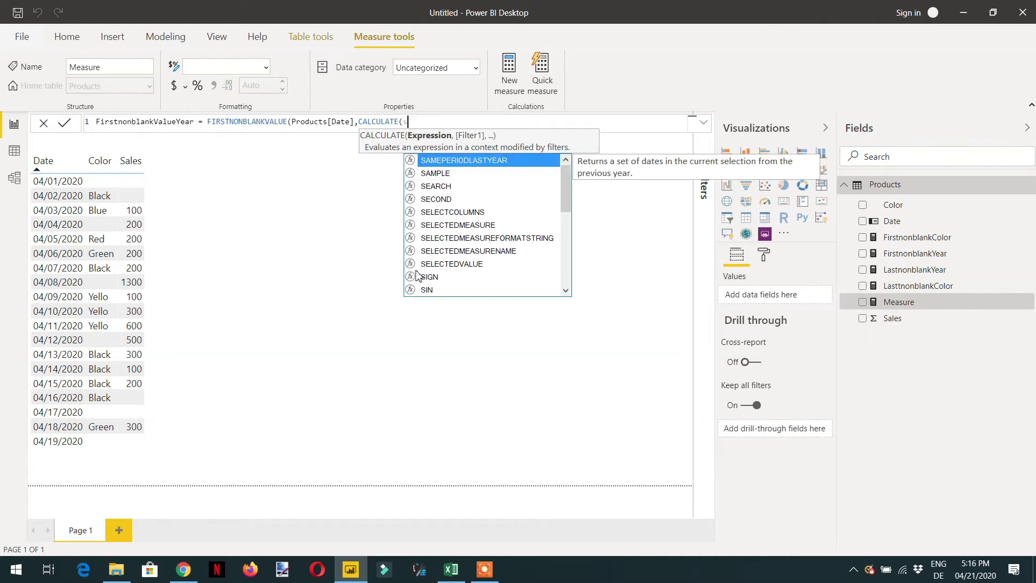
text(u)
key(Tab)
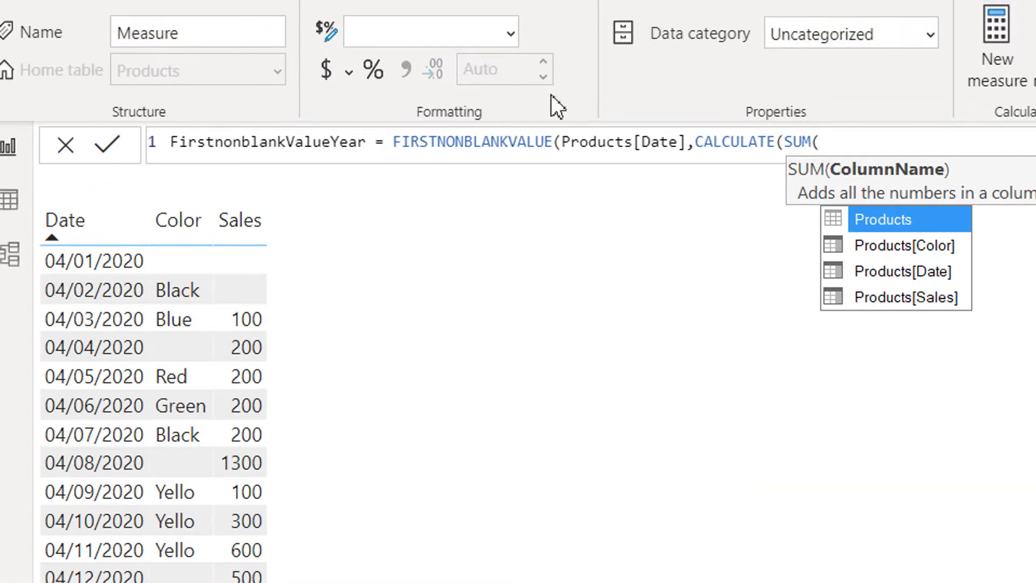
text(sa)
key(Tab)
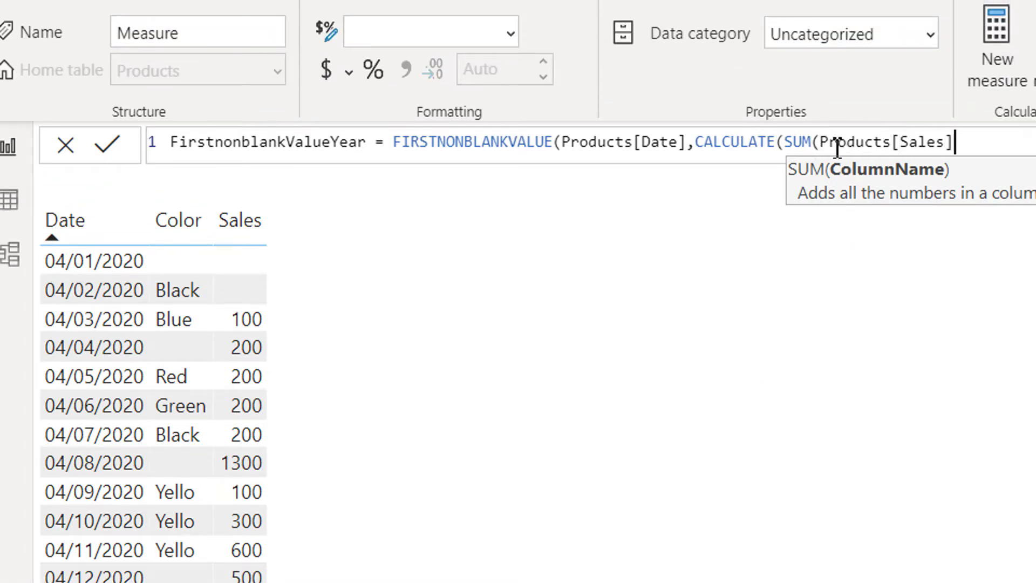
key(Return)
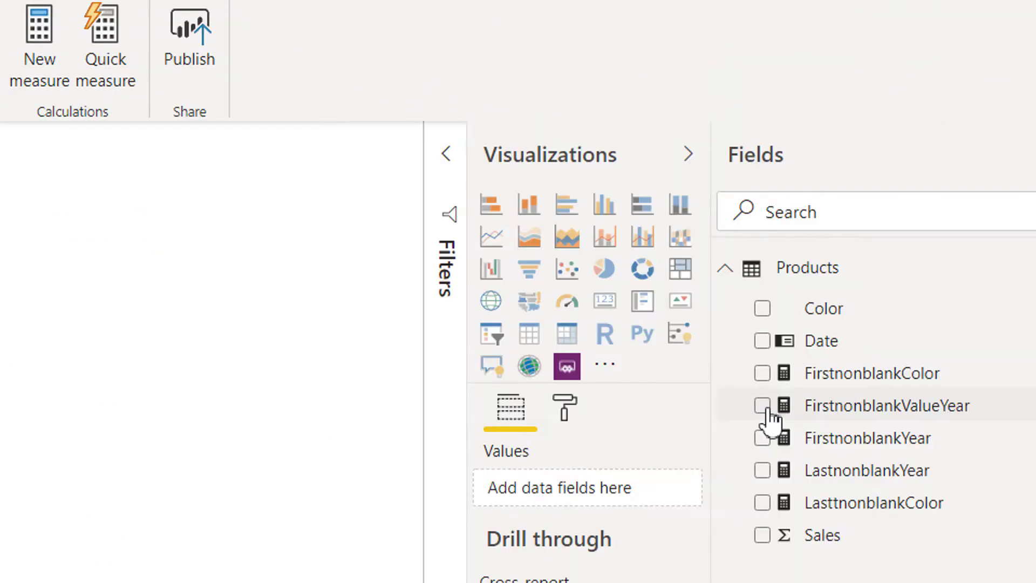
Show FirstnonblankValueYear as a card reading 100, resized and placed beside the table
click(950, 405)
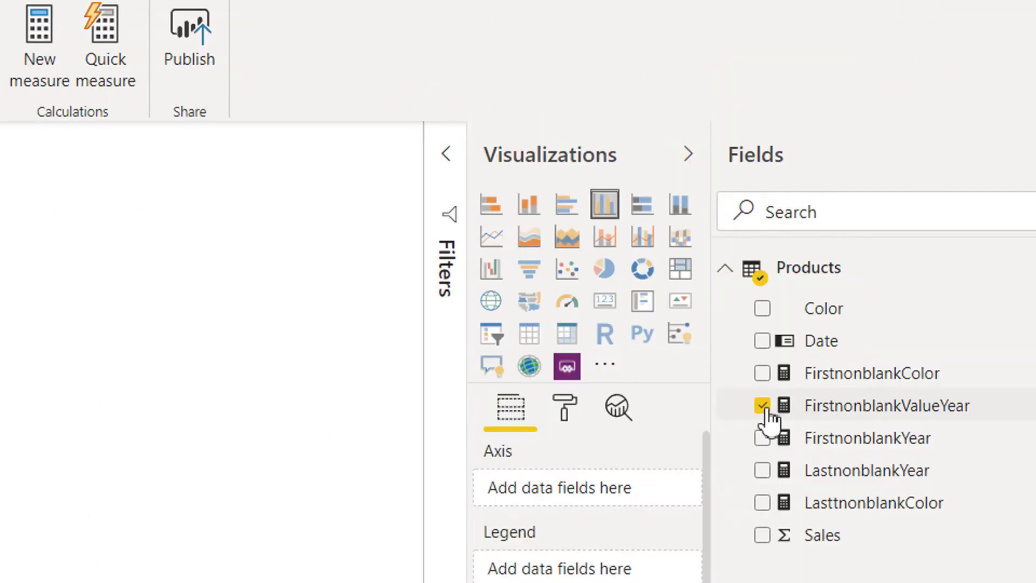
click(605, 302)
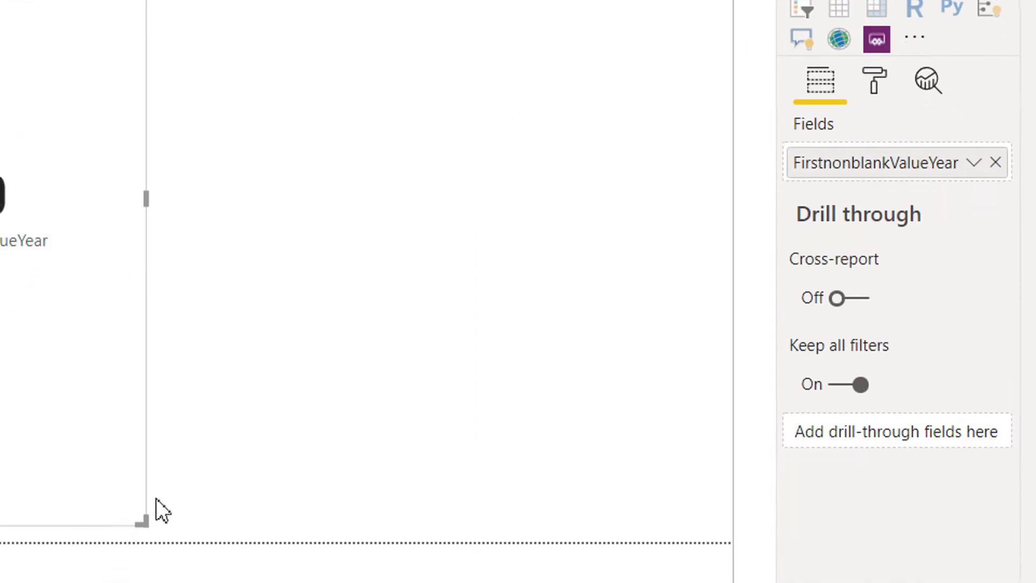
drag(141, 520, 125, 39)
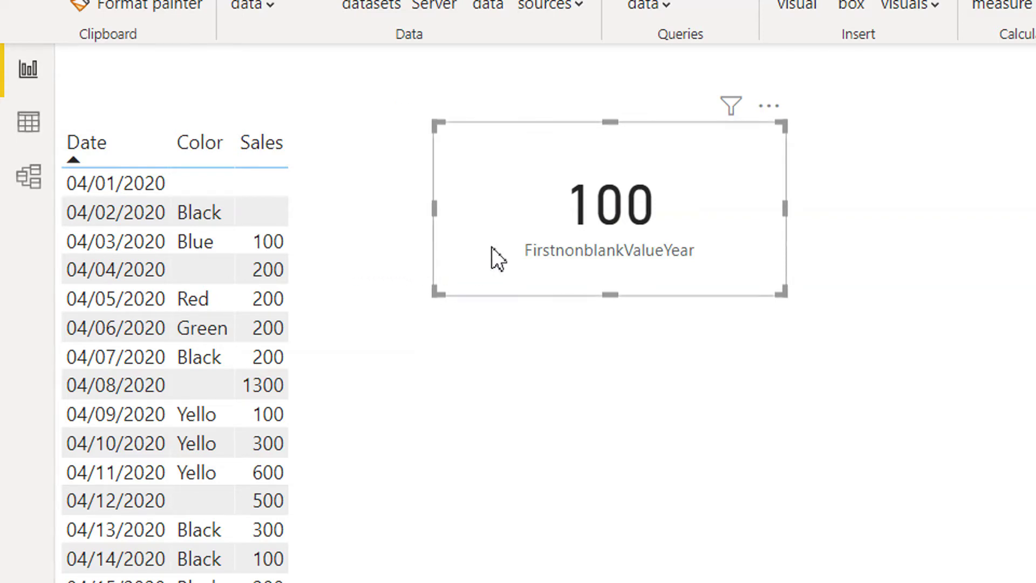
drag(435, 290, 513, 265)
drag(548, 208, 685, 187)
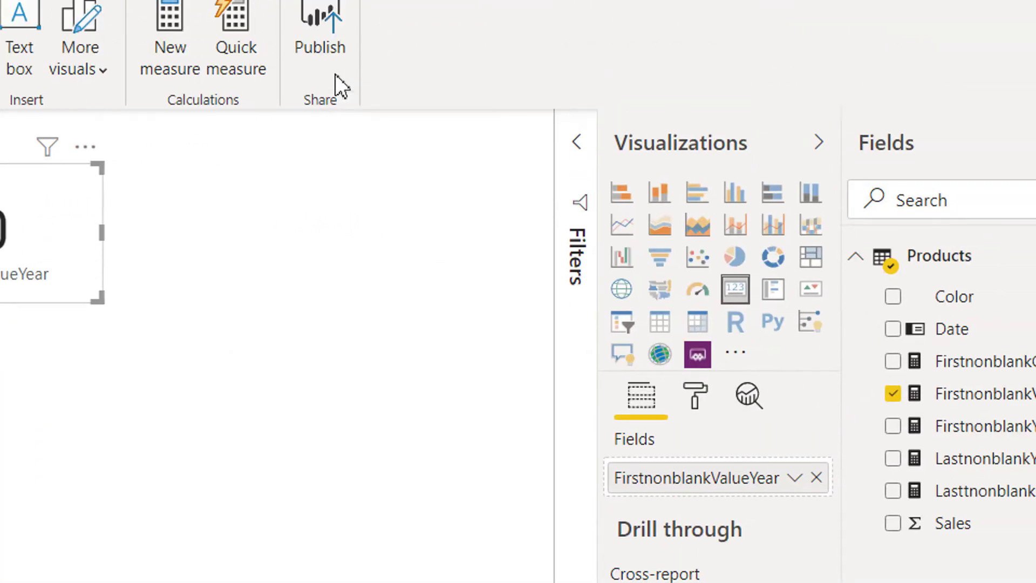
click(172, 30)
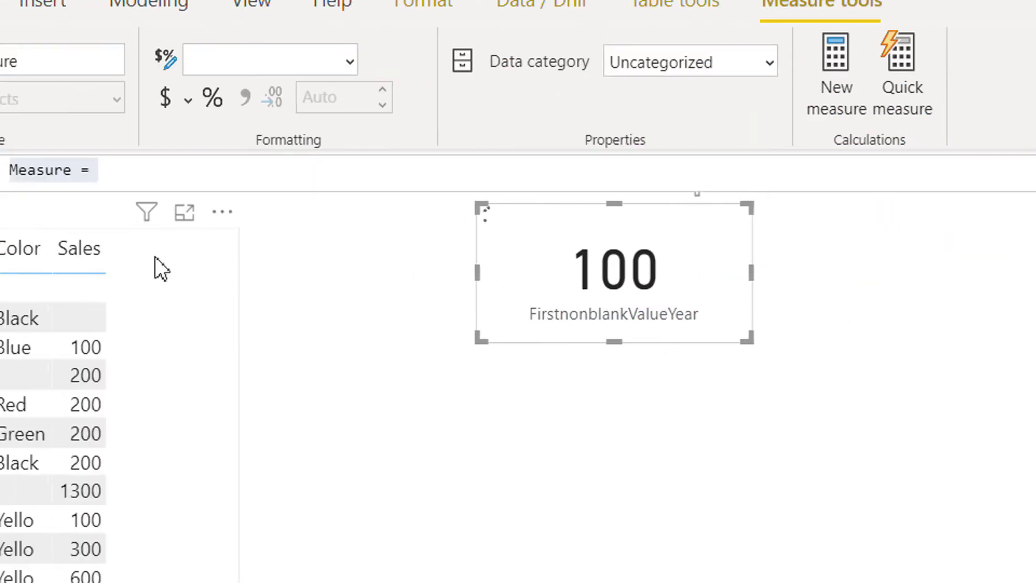
Begin FirstnonblankValueColor = FIRSTNONBLANKVALUE(Products[Color], fixing the misspelled measure name
text(FirstnonbalnkValue)
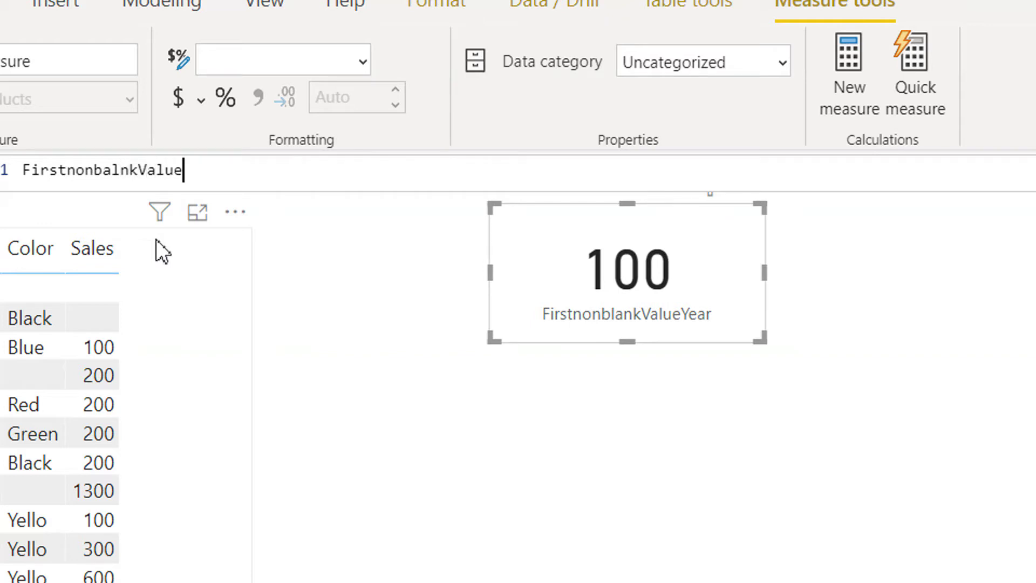
key(BackSpace)
key(BackSpace)
key(BackSpace)
key(BackSpace)
key(BackSpace)
key(BackSpace)
key(BackSpace)
key(BackSpace)
key(BackSpace)
text(lankValueColor = )
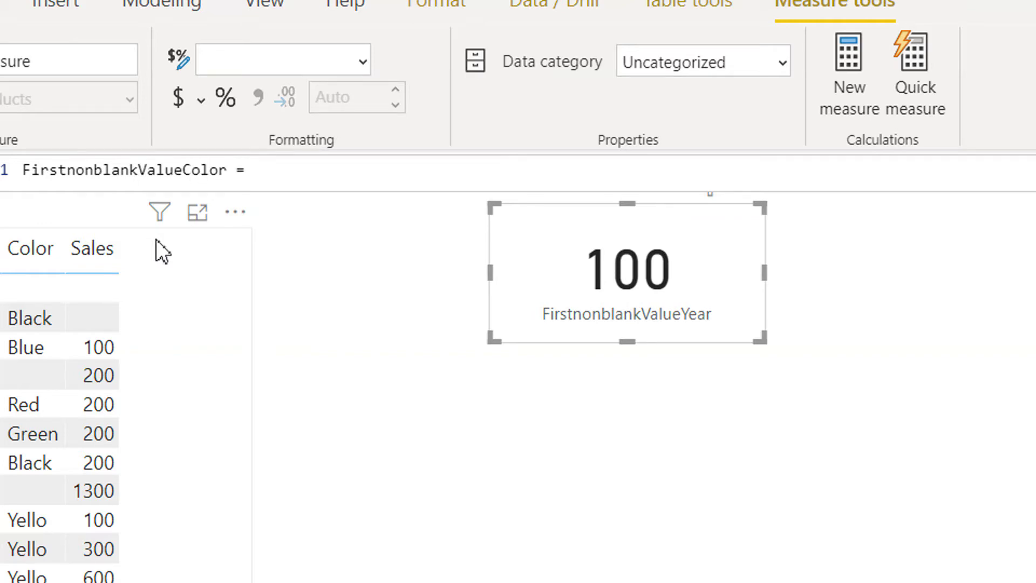
text(first)
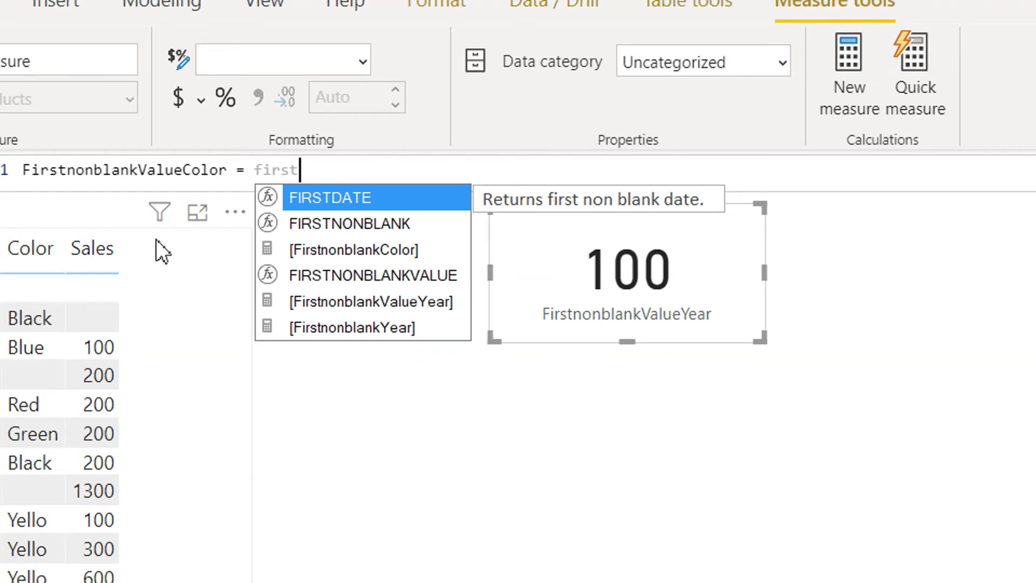
key(Down)
key(Down)
key(Down)
key(Tab)
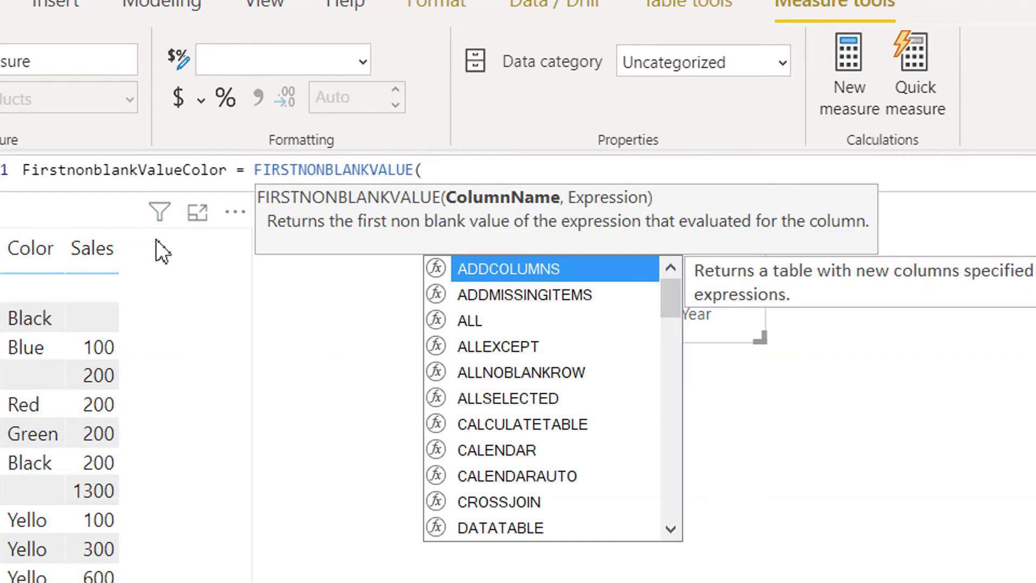
text(col)
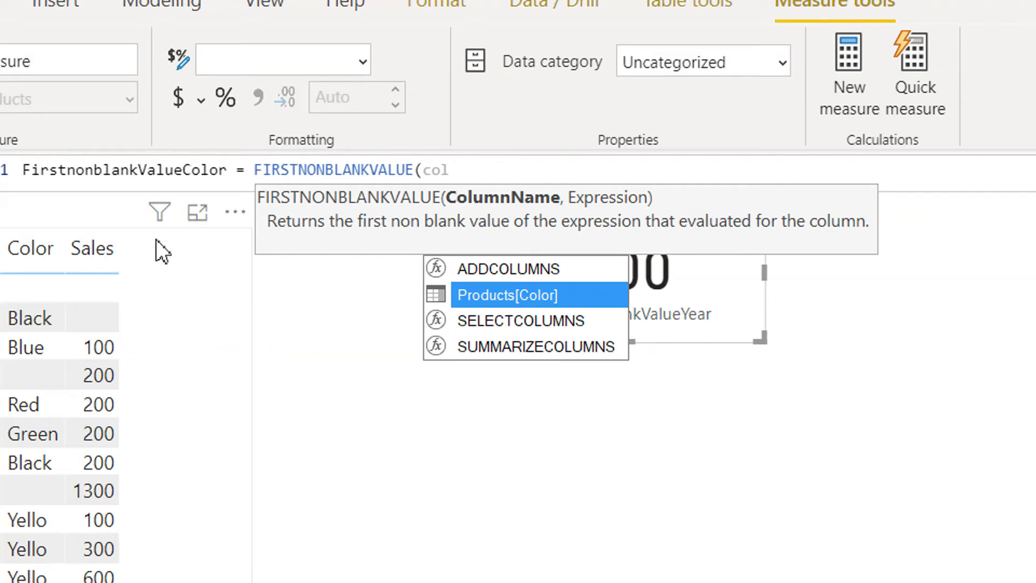
key(Tab)
Finish the formula with CALCULATE(SUM(Products[Sales])) and commit the measure
text(,cal)
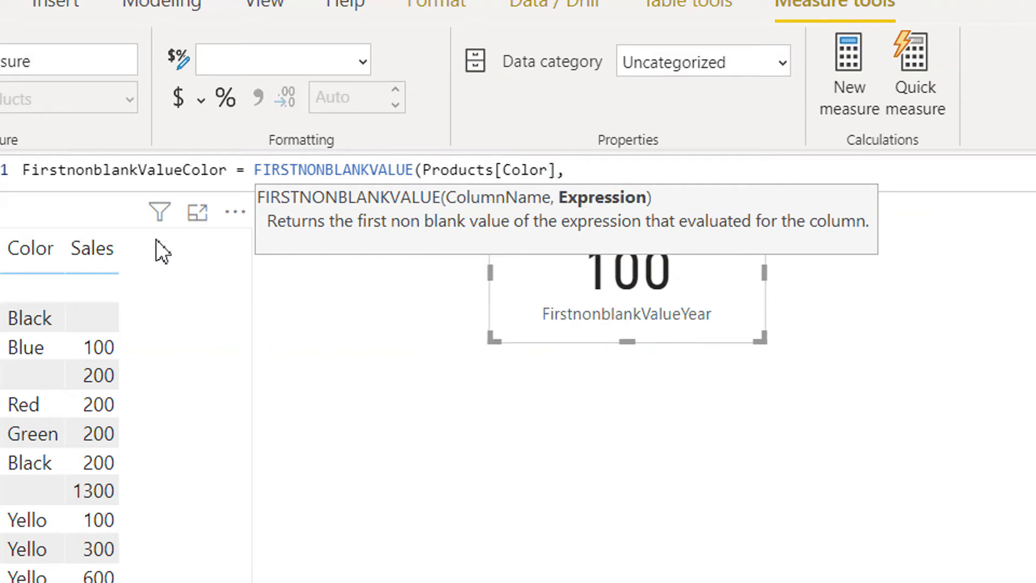
key(Tab)
text(SUM()
key(Tab)
text()))
key(Return)
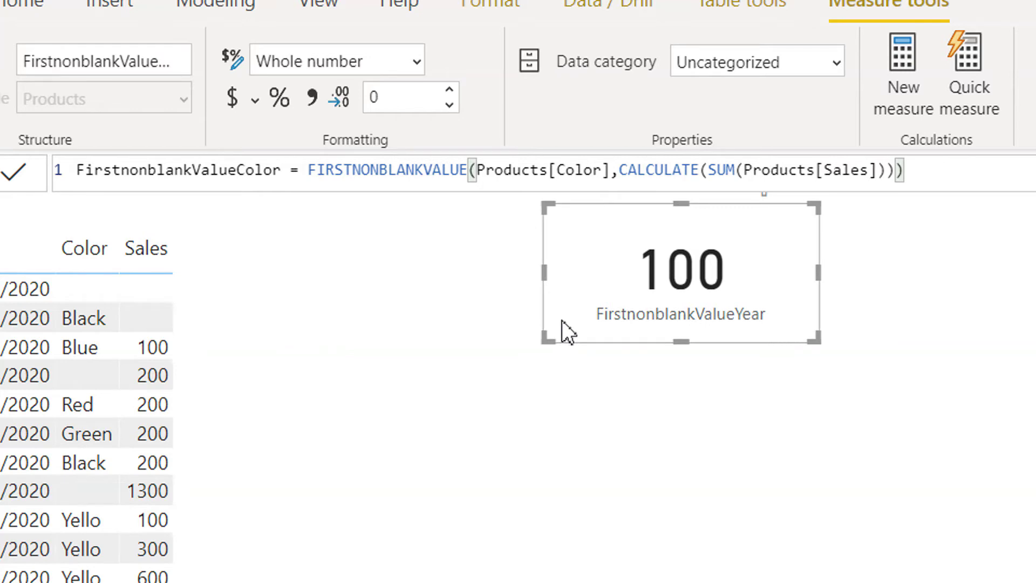
click(562, 319)
Duplicate the card to show FirstnonblankValueColor (800) beside the 100 card
drag(558, 335, 349, 307)
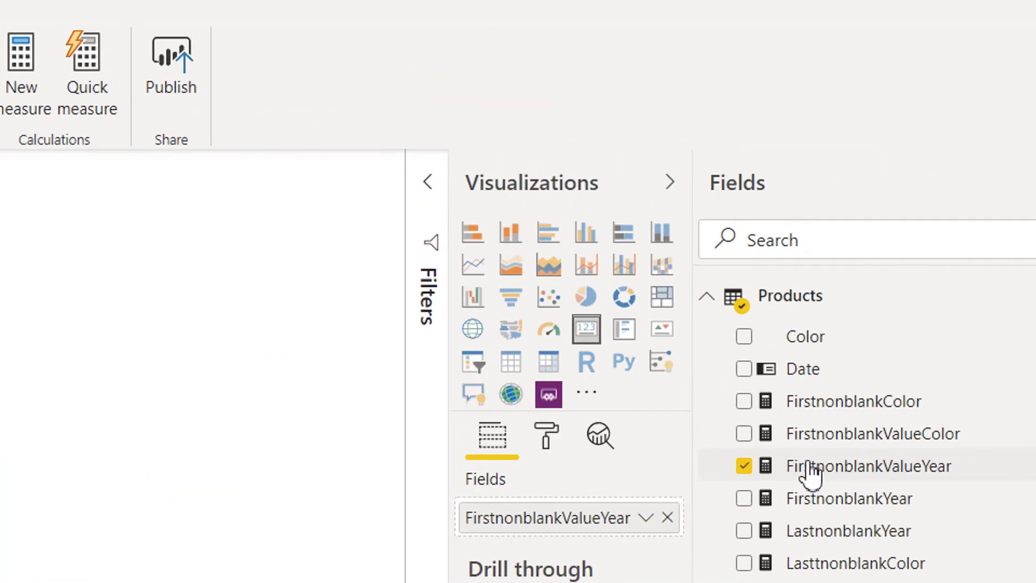
drag(838, 443, 597, 485)
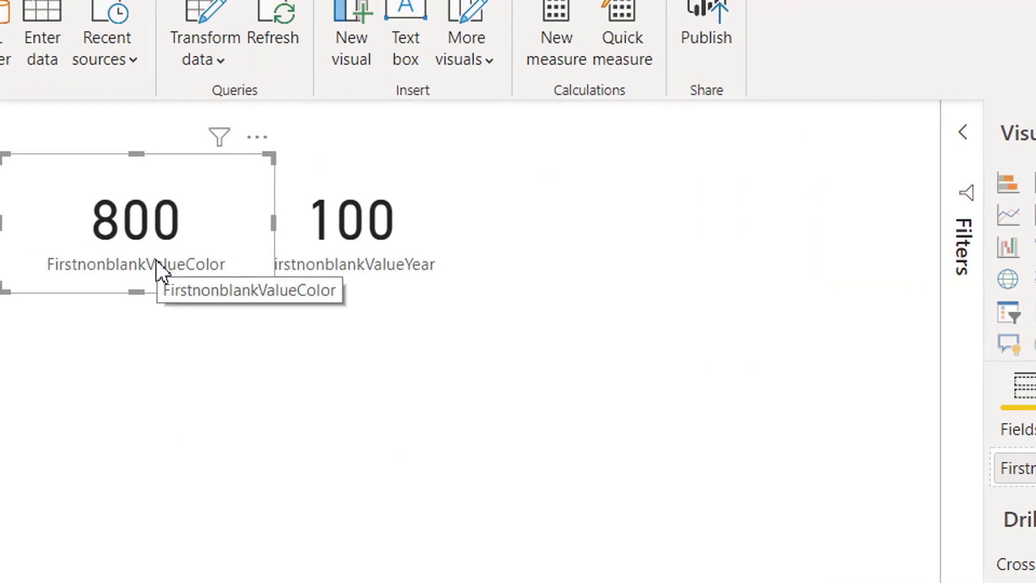
drag(451, 190, 545, 191)
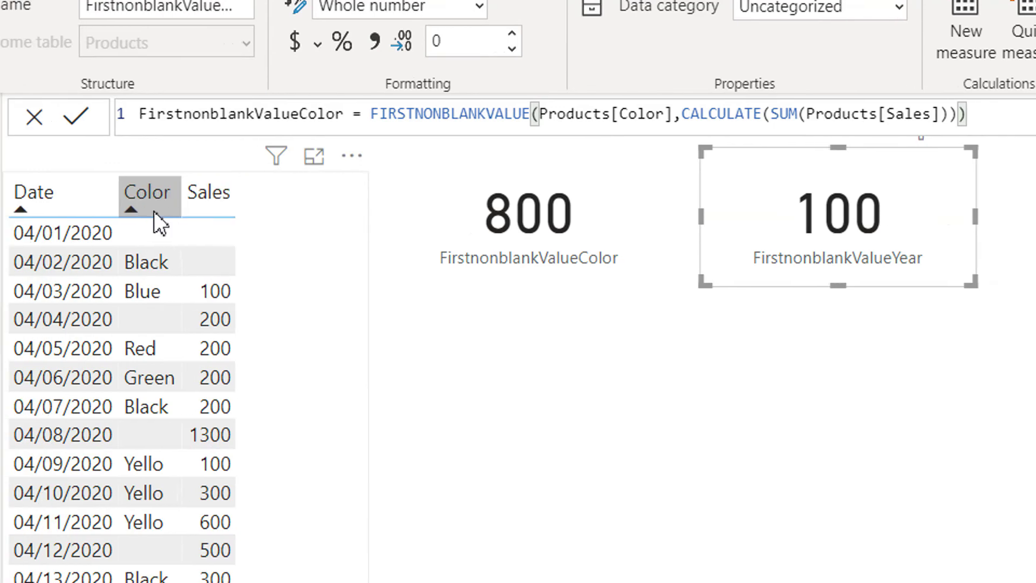
Sort the table by Color, review the FirstnonblankValueColor formula, and add a Color visual
click(160, 211)
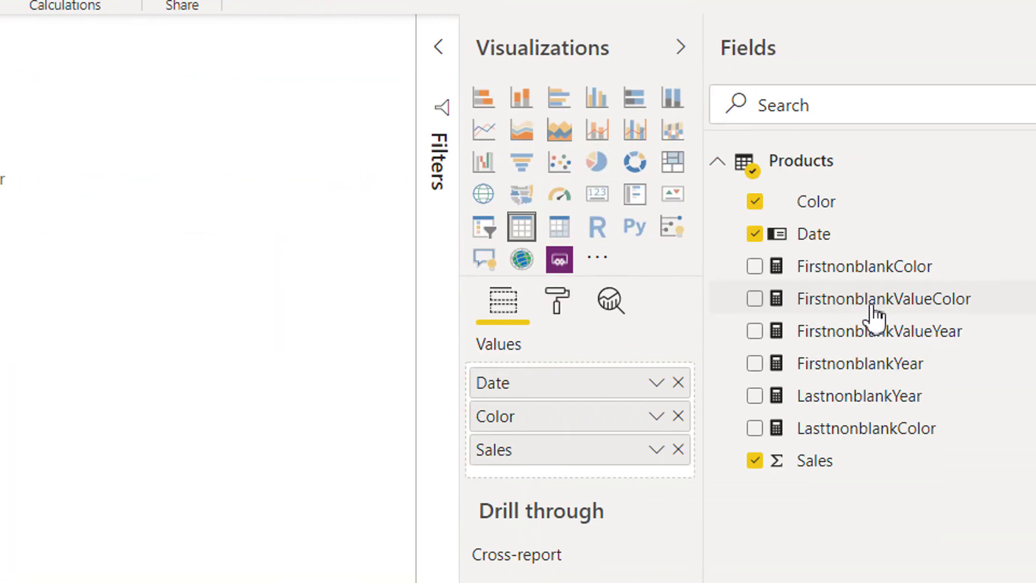
click(991, 302)
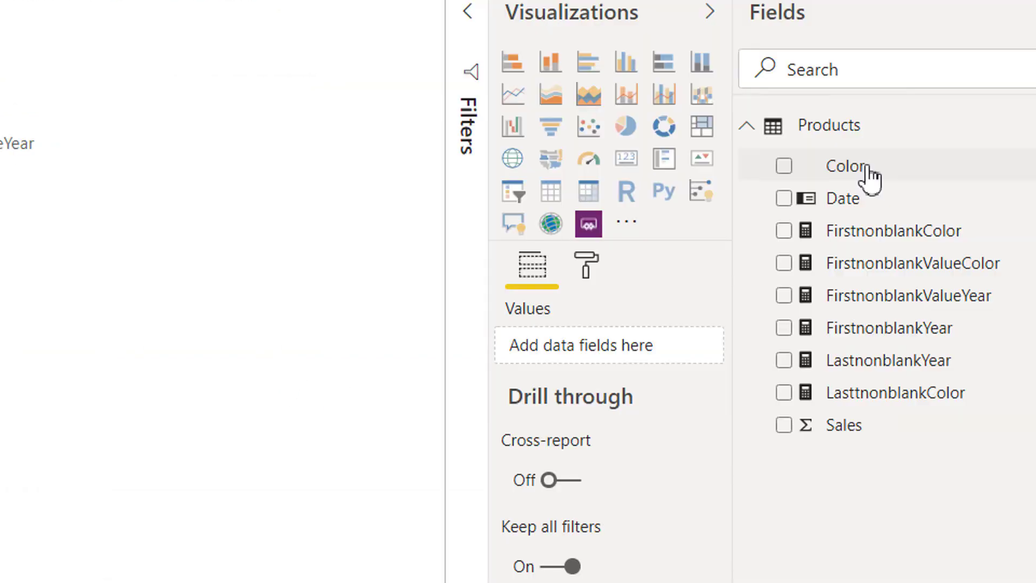
drag(866, 178, 180, 270)
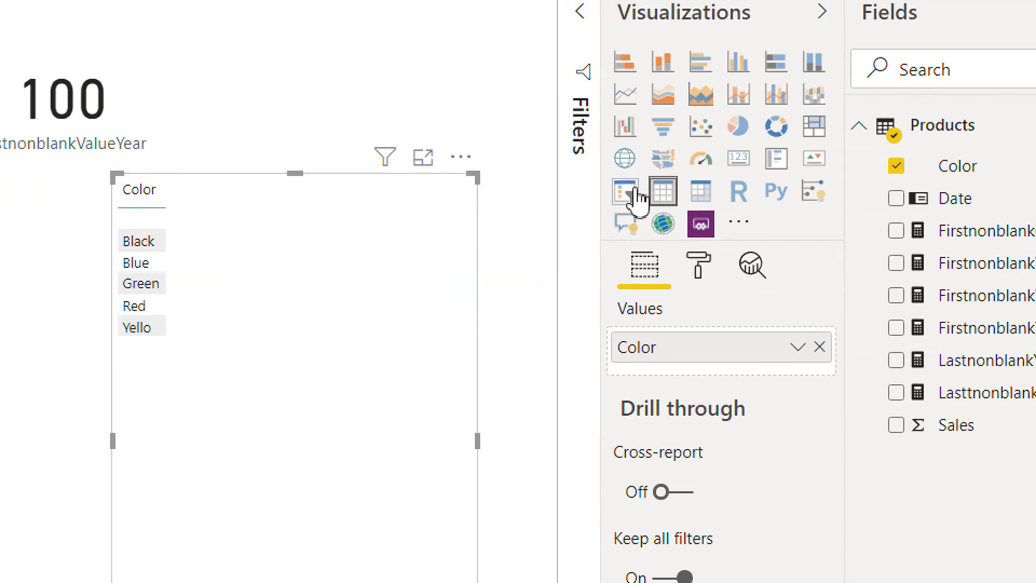
Make the Color visual a slicer filtered to Black, so the year card reads 200
click(635, 190)
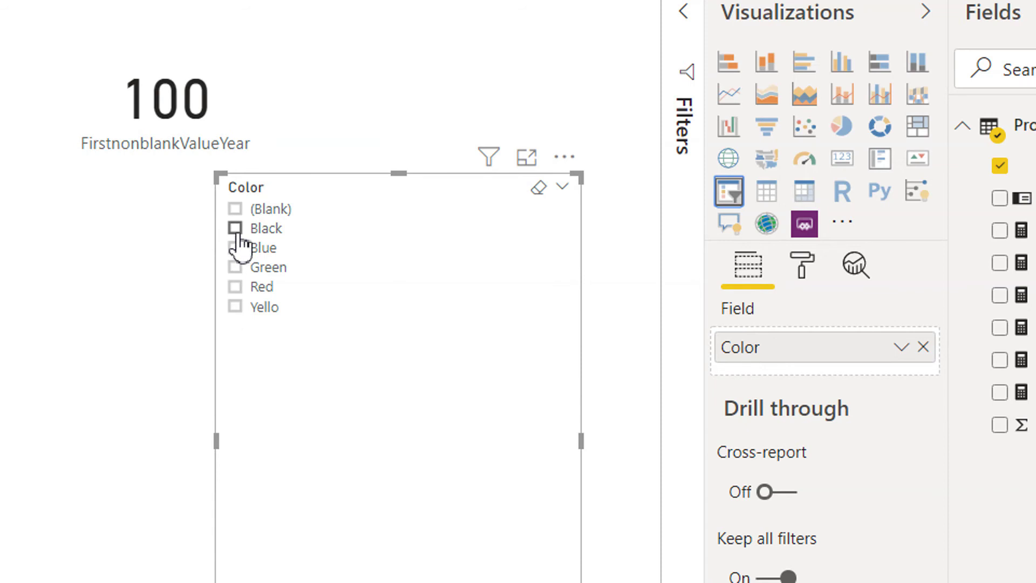
click(236, 231)
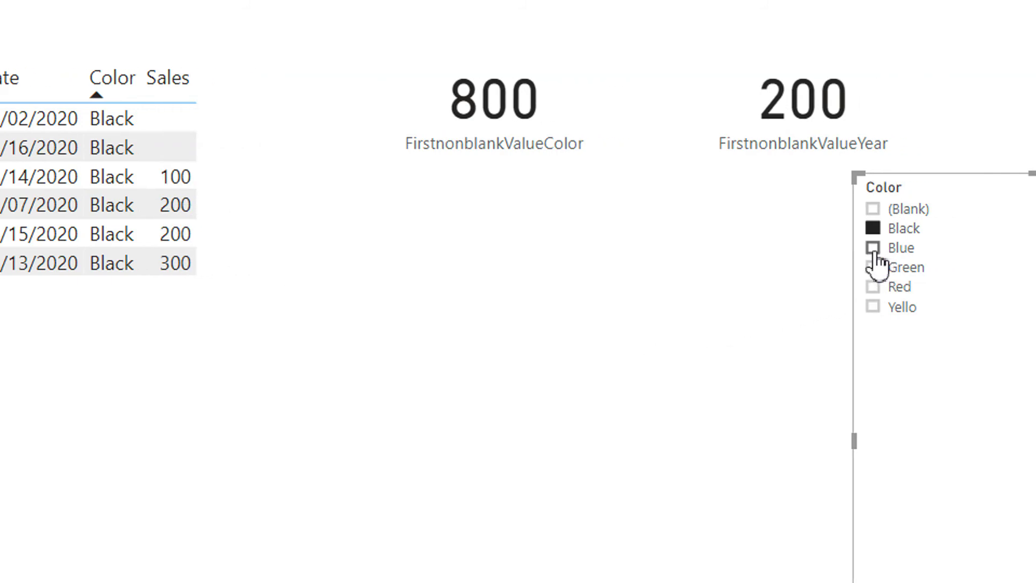
click(876, 250)
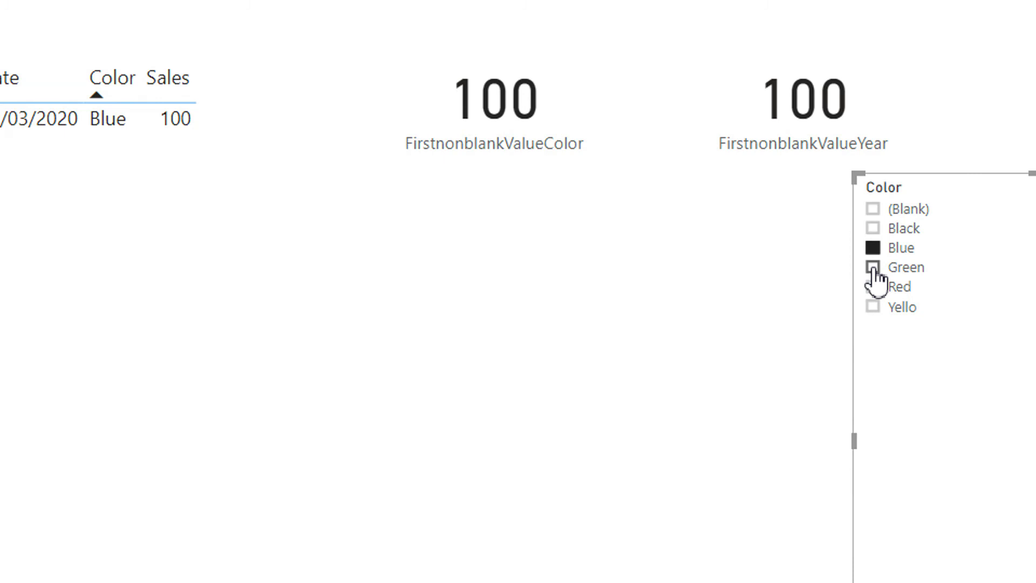
click(873, 290)
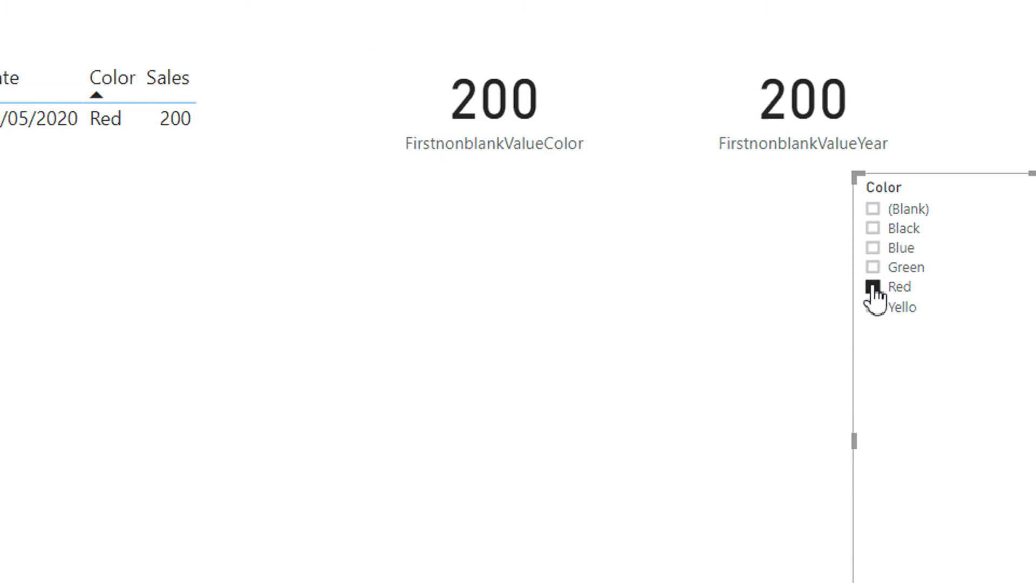
click(874, 268)
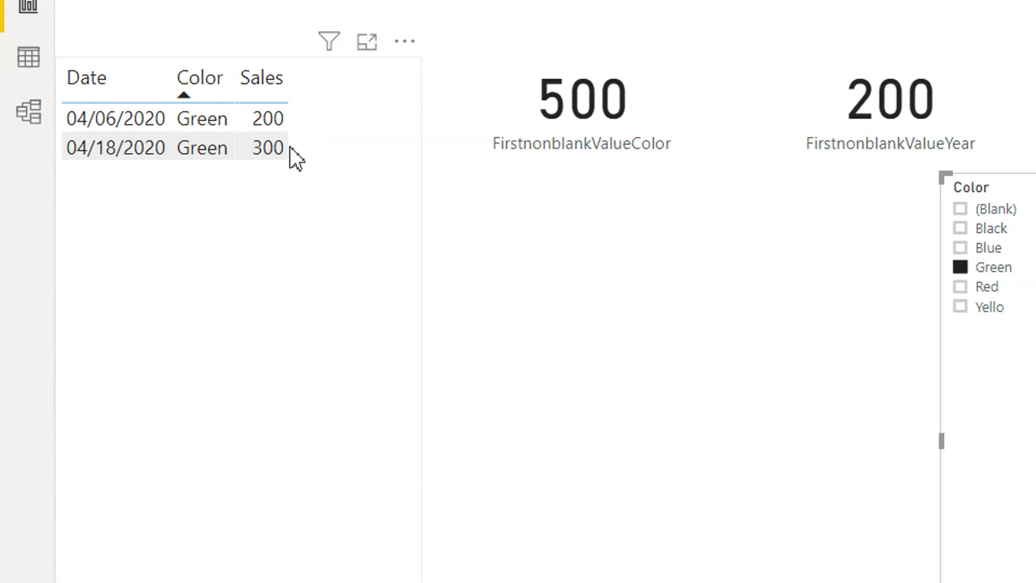
click(960, 267)
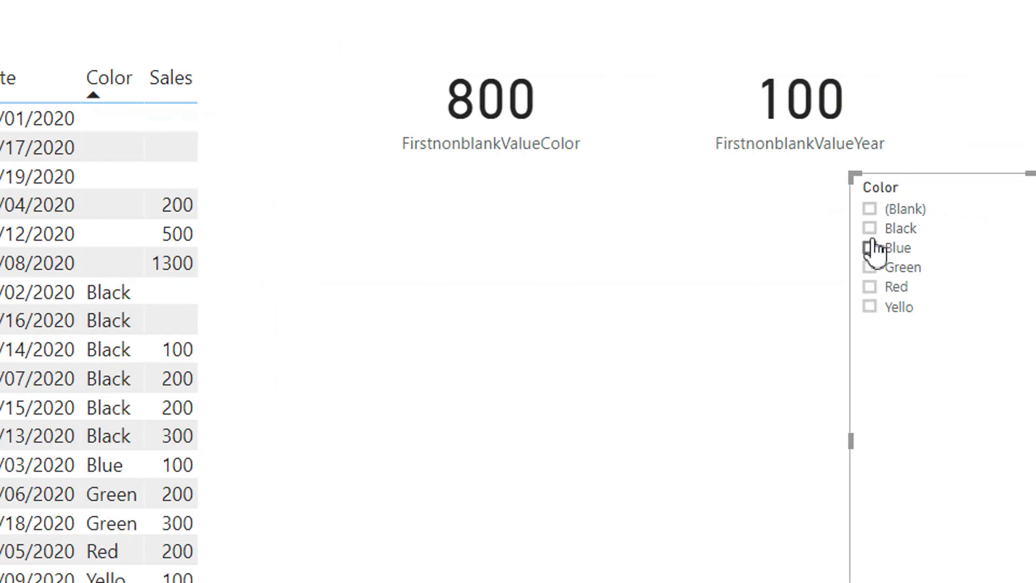
click(871, 230)
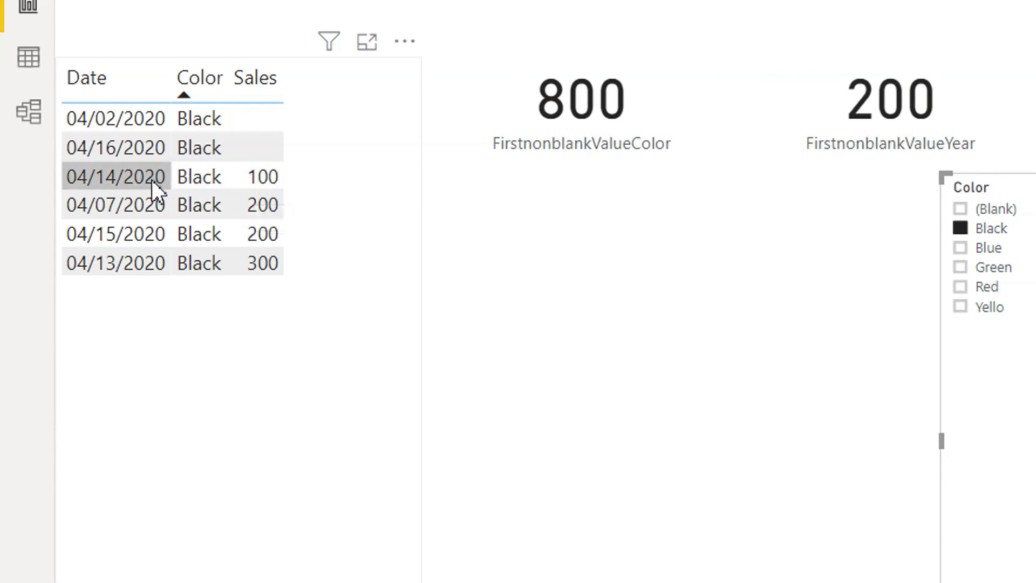
Sort the Black rows by Date ascending, showing first non-blank Sales 200 on 04/07/2020
click(125, 93)
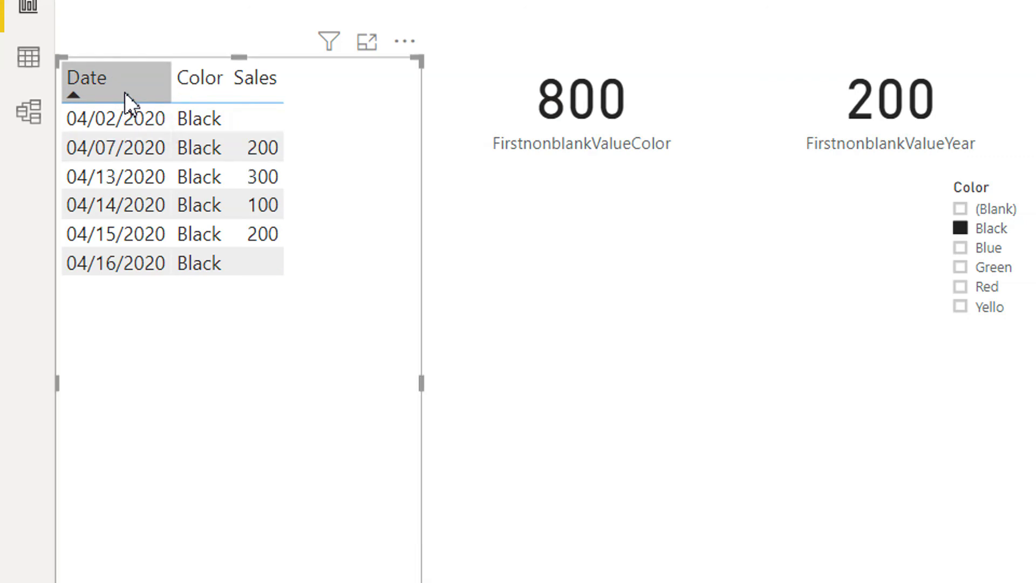
click(125, 92)
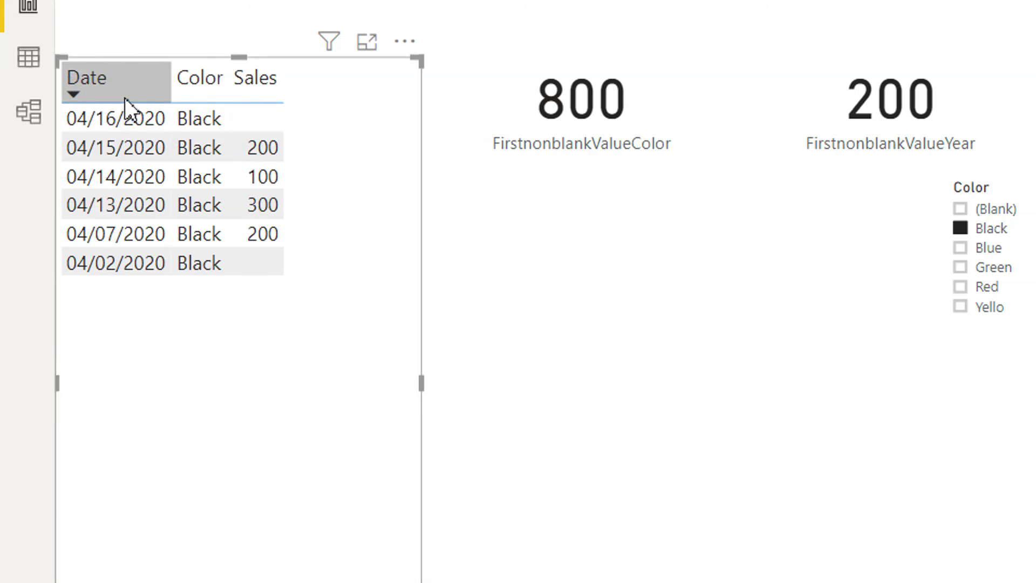
click(124, 96)
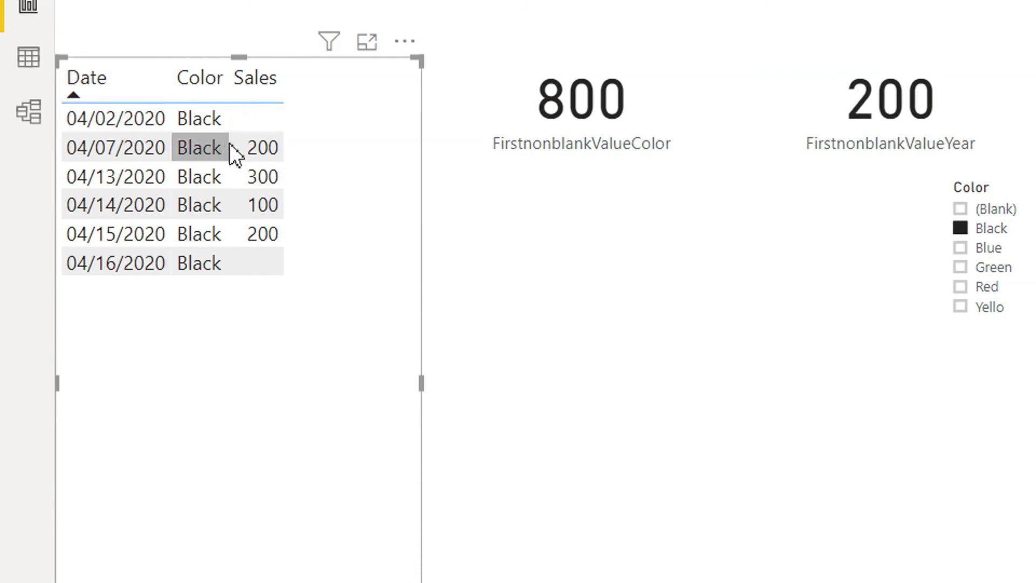